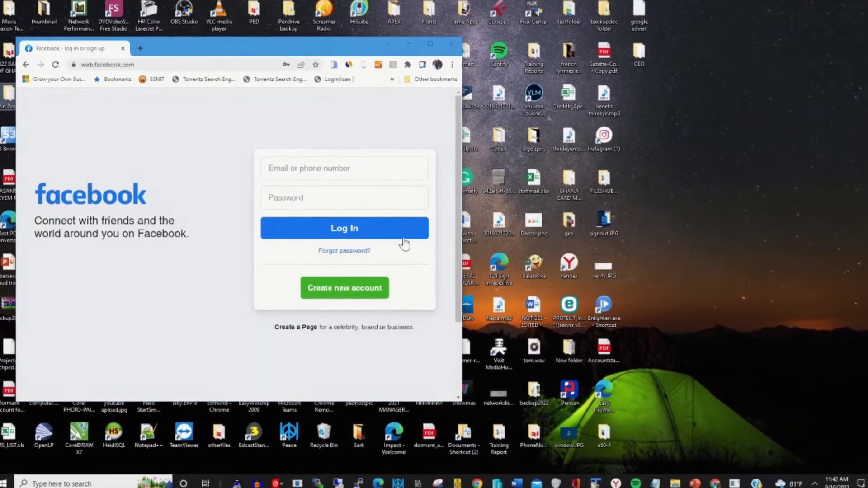
Step: Log in with the saved Chrome autofill email and password, reaching the two-factor code page
left_click(102, 63)
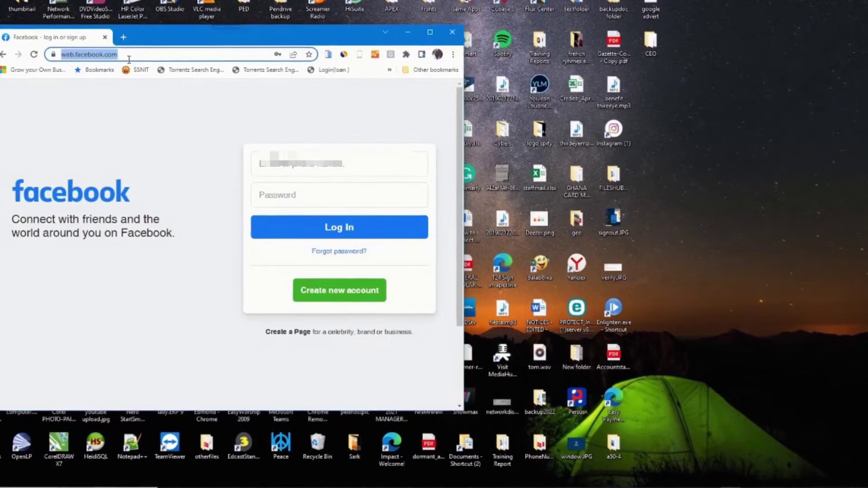
left_click(292, 162)
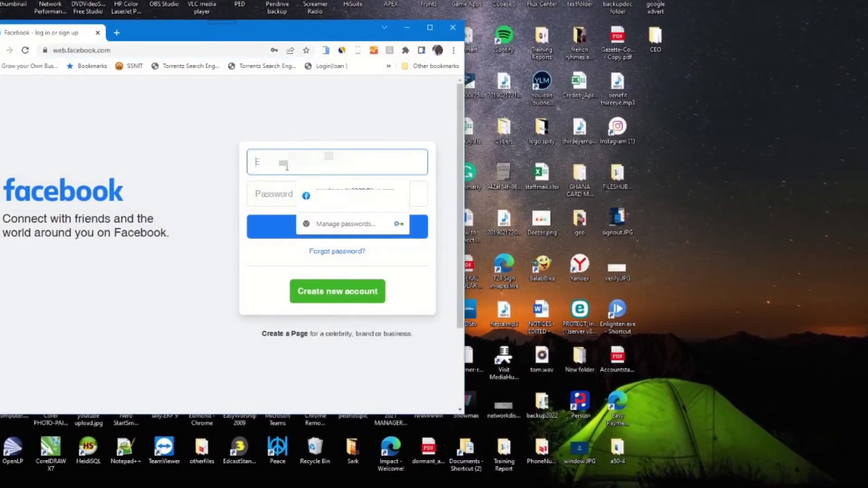
left_click(352, 194)
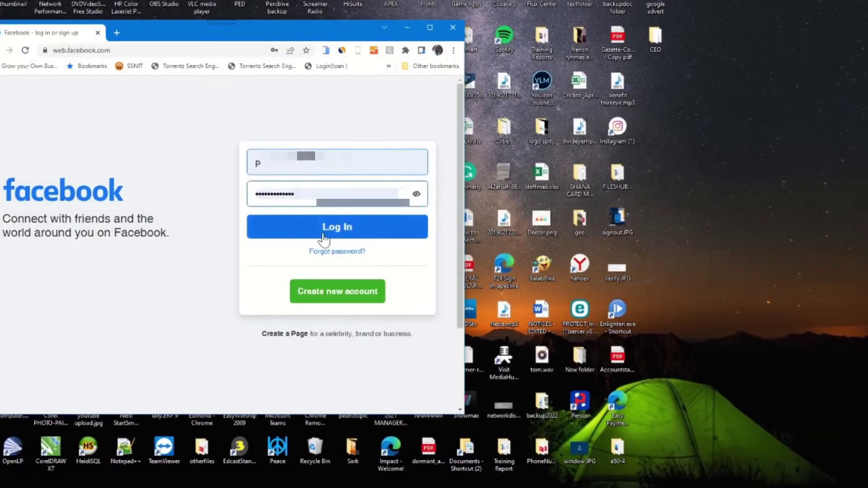
left_click(328, 232)
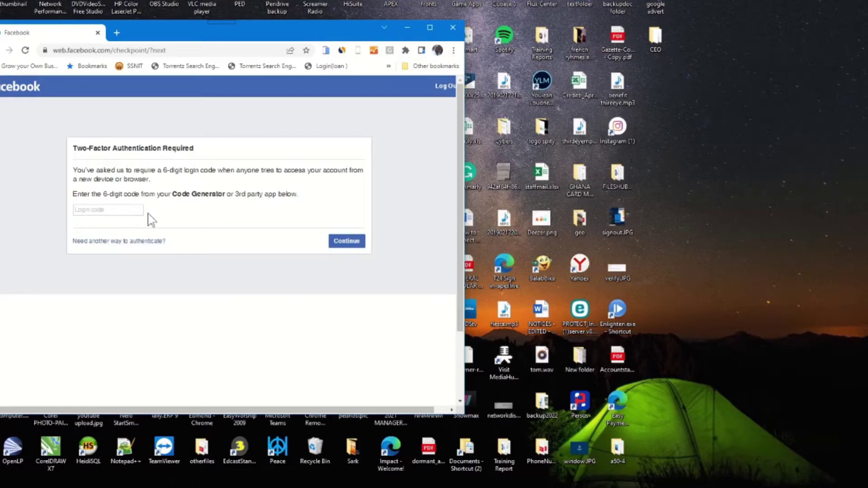
Step: Move the browser right and bring up the mirrored Nokia phone showing Google Authenticator
left_click_drag(227, 34, 284, 38)
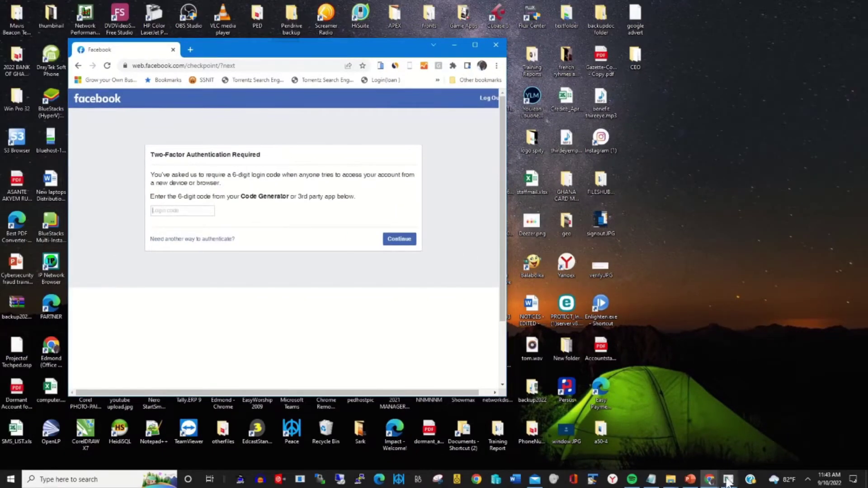
mouse_move(727, 479)
left_click(767, 445)
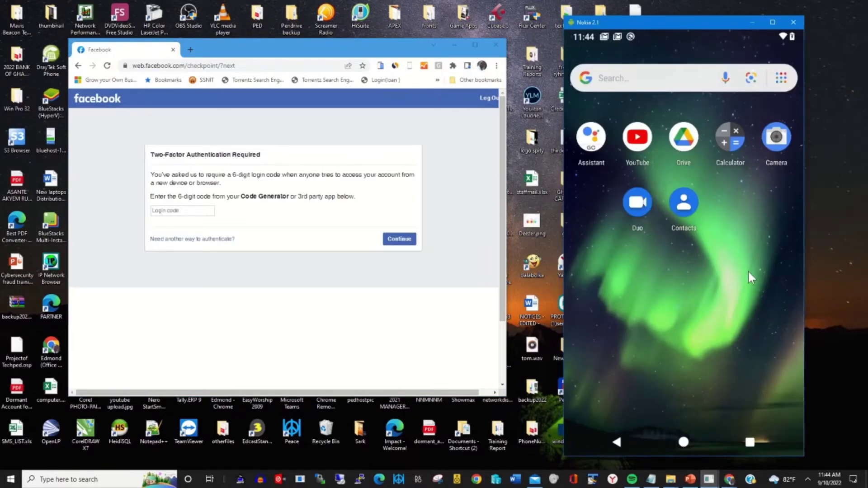
scroll(748, 270, "down", 3)
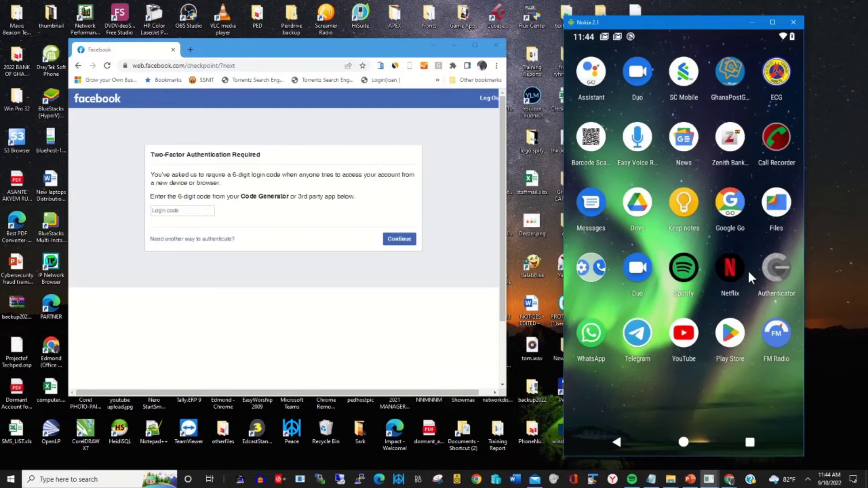
left_click(776, 269)
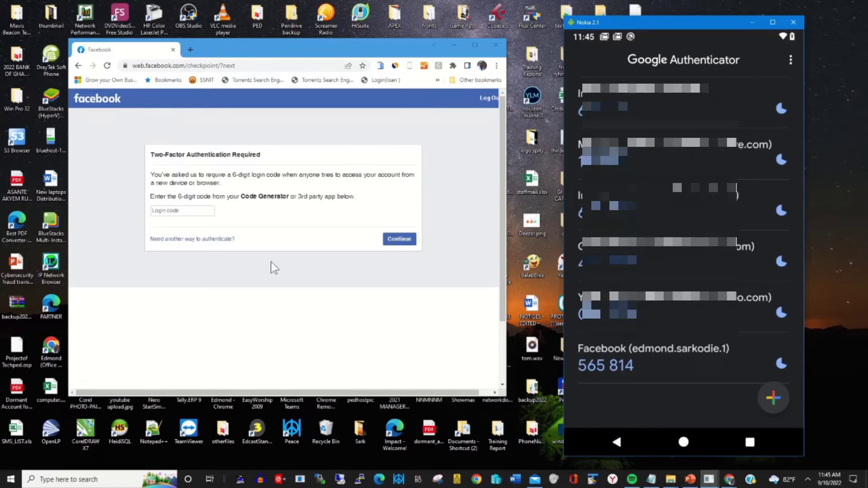
left_click(168, 210)
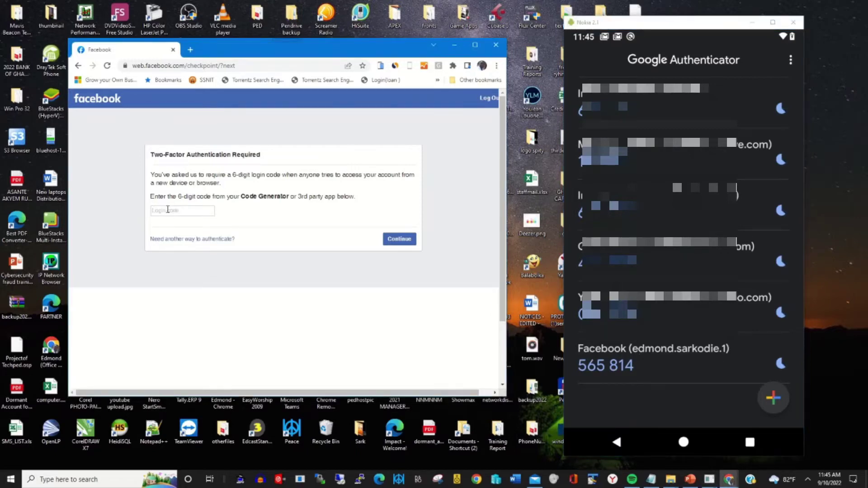
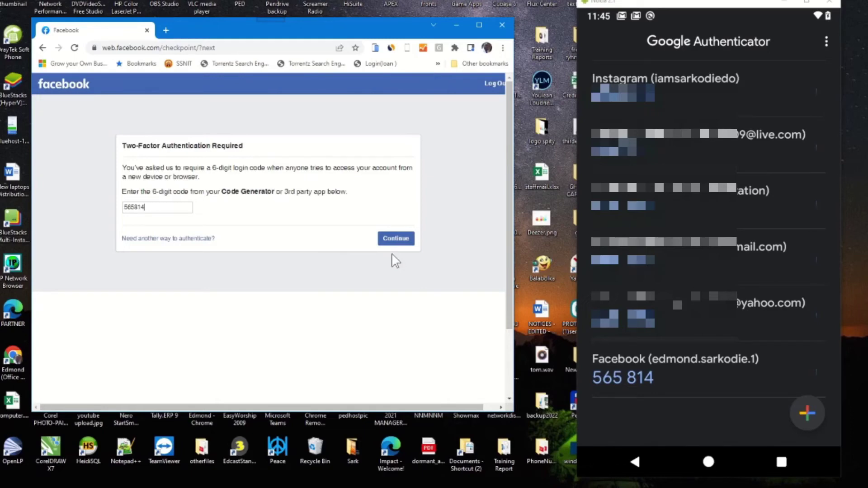
left_click(395, 238)
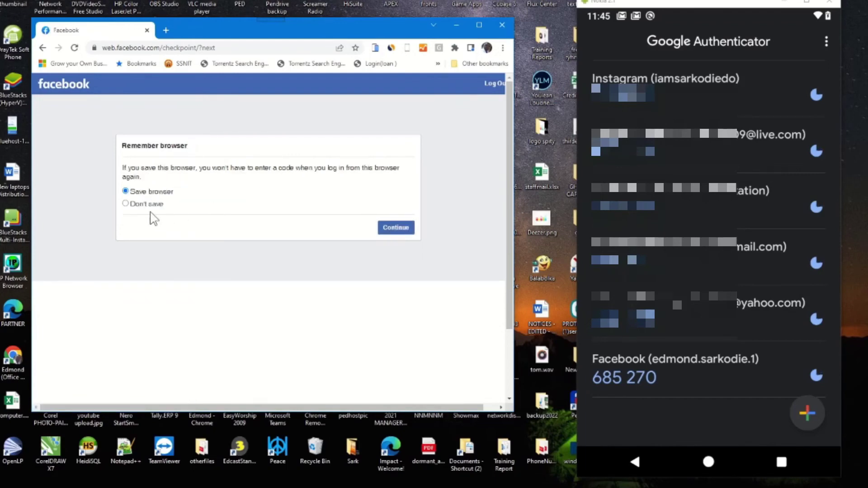
Step: Choose 'Don't save' on the Remember browser prompt and continue to the home feed
left_click(125, 203)
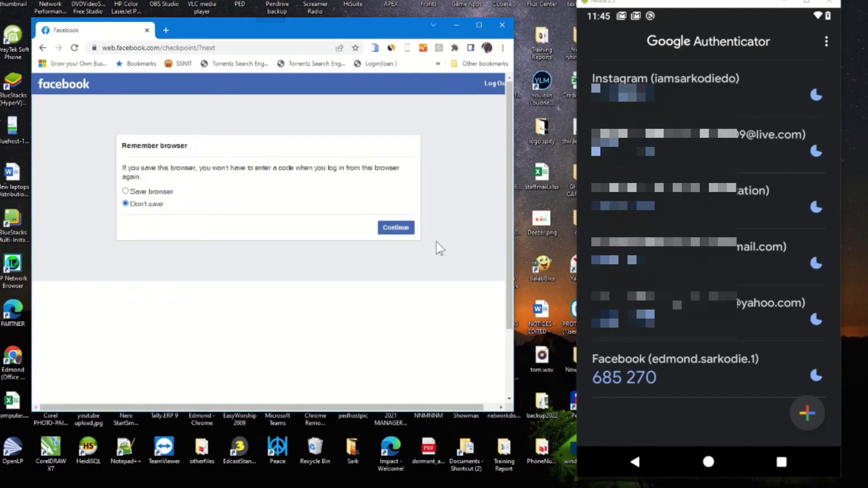
left_click(396, 227)
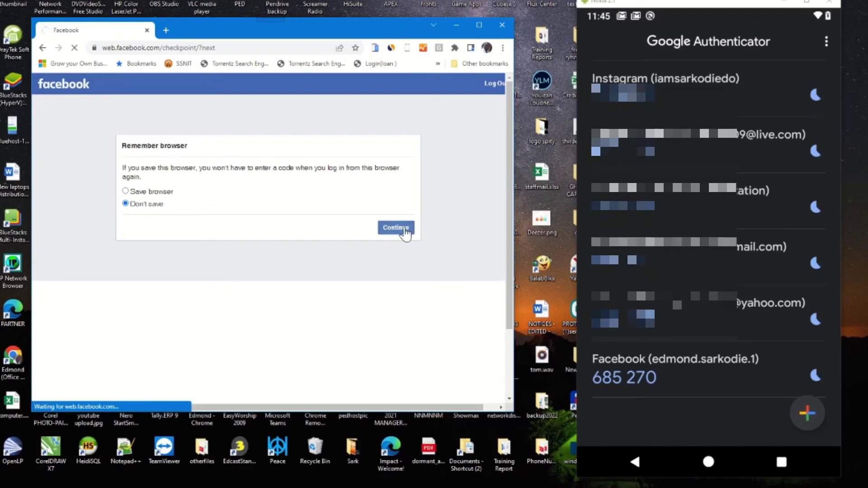